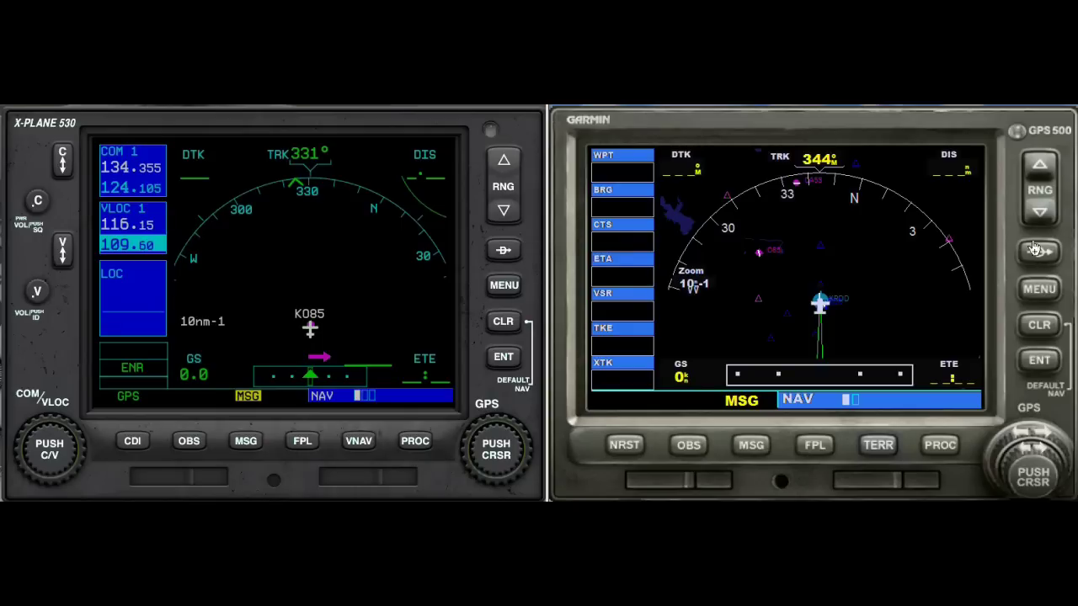
Spell KA30 (Fort Jones/Scott Valley) as the X-Plane 530's direct-to waypoint, course 325°.
left_click(503, 251)
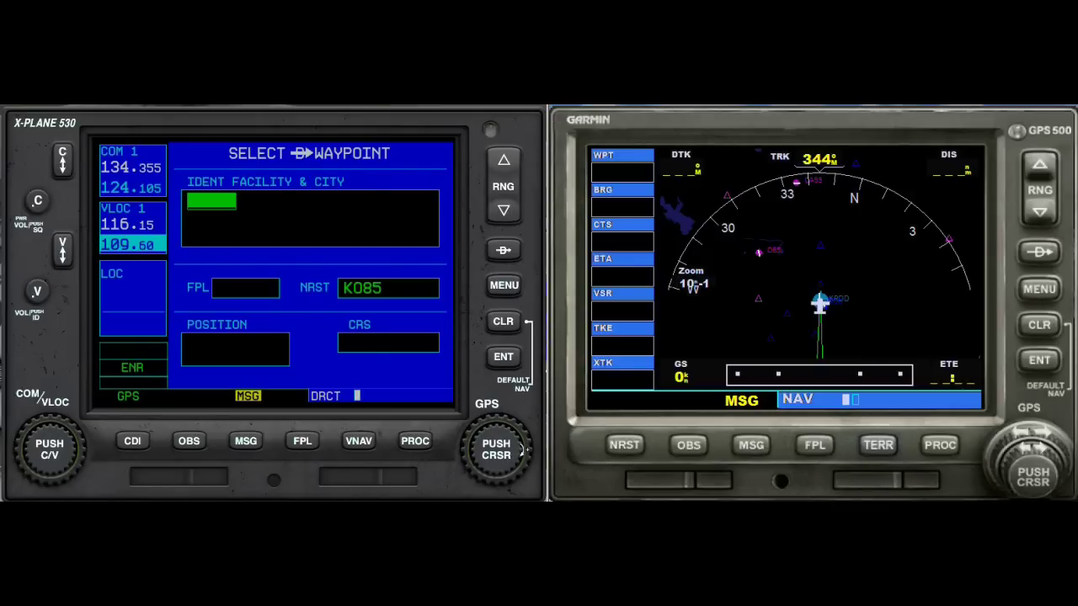
scroll(524, 448, "up", 1)
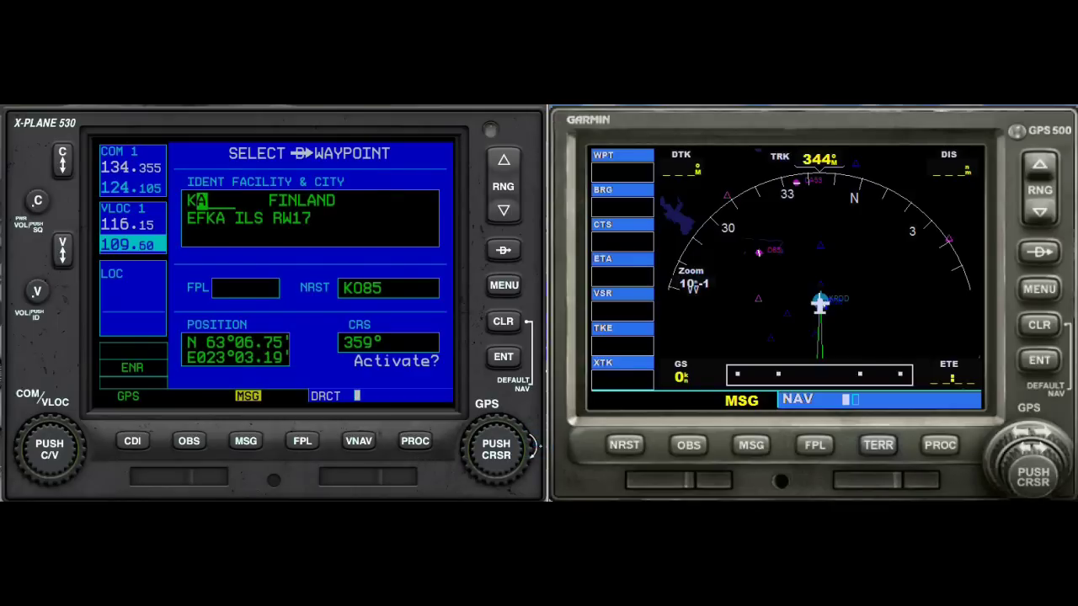
scroll(531, 446, "up", 1)
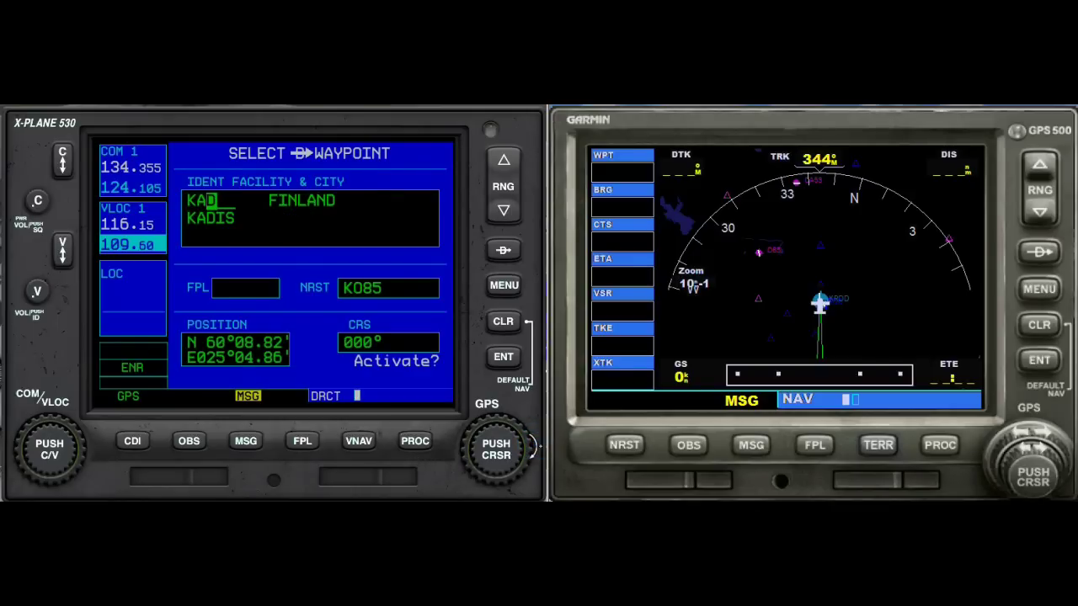
scroll(484, 452, "down", 5)
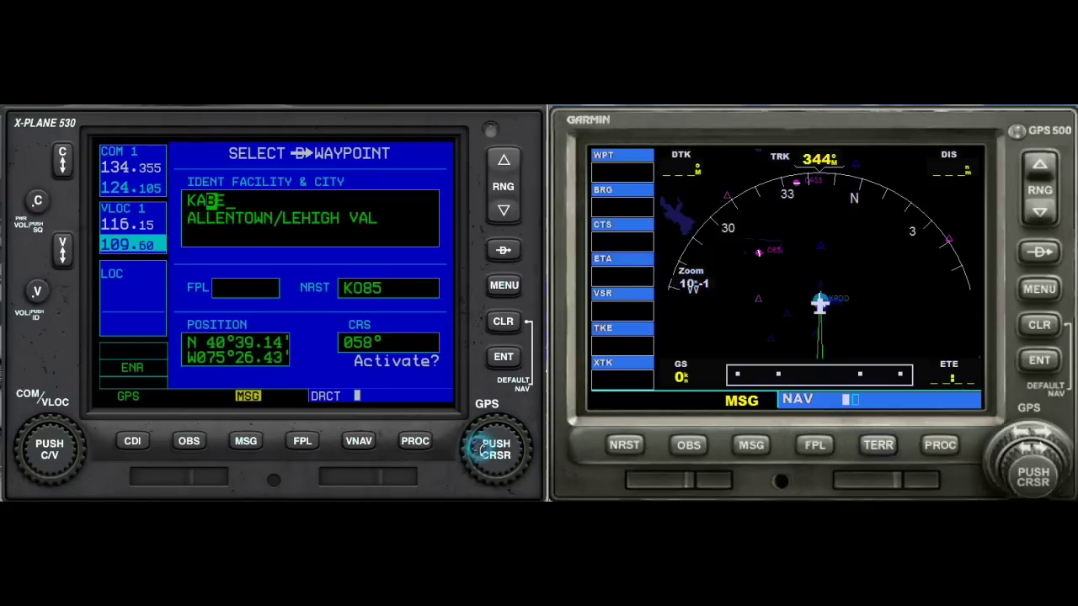
scroll(483, 451, "down", 1)
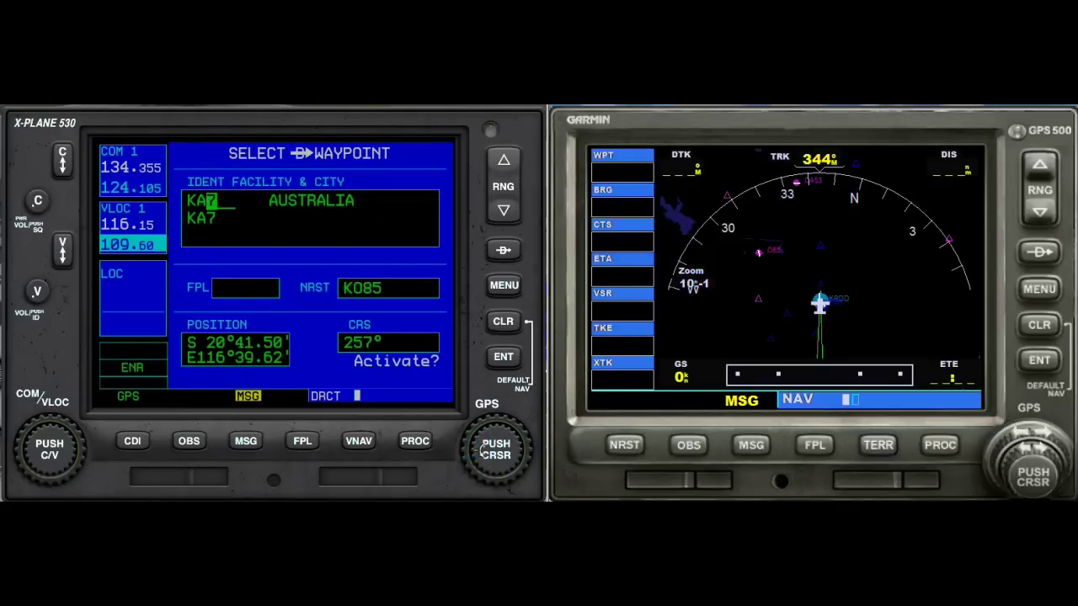
scroll(482, 451, "down", 1)
scroll(483, 451, "down", 3)
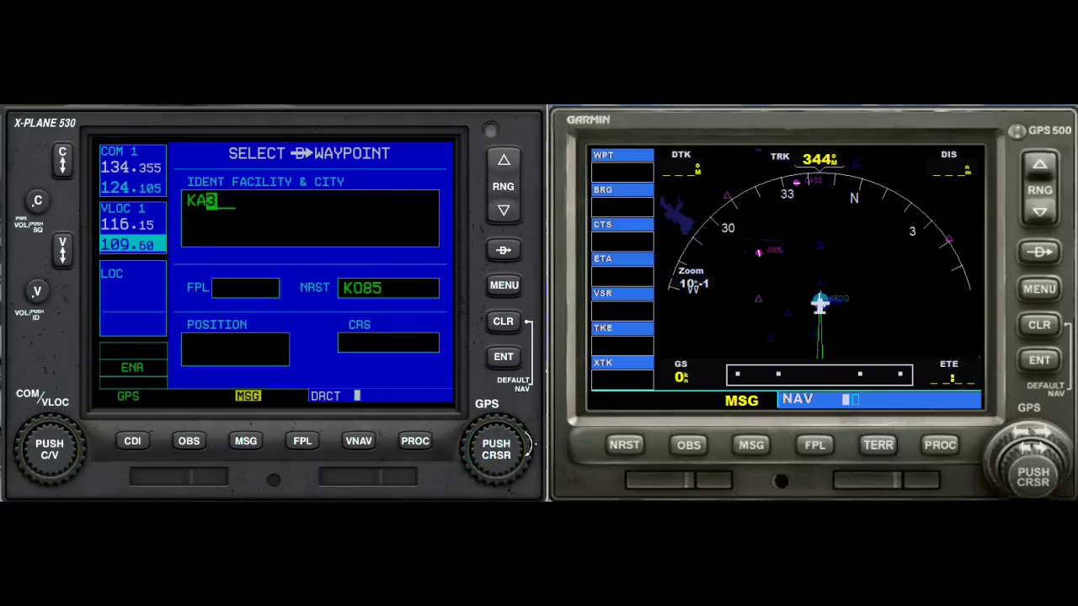
scroll(529, 443, "up", 1)
scroll(475, 451, "down", 2)
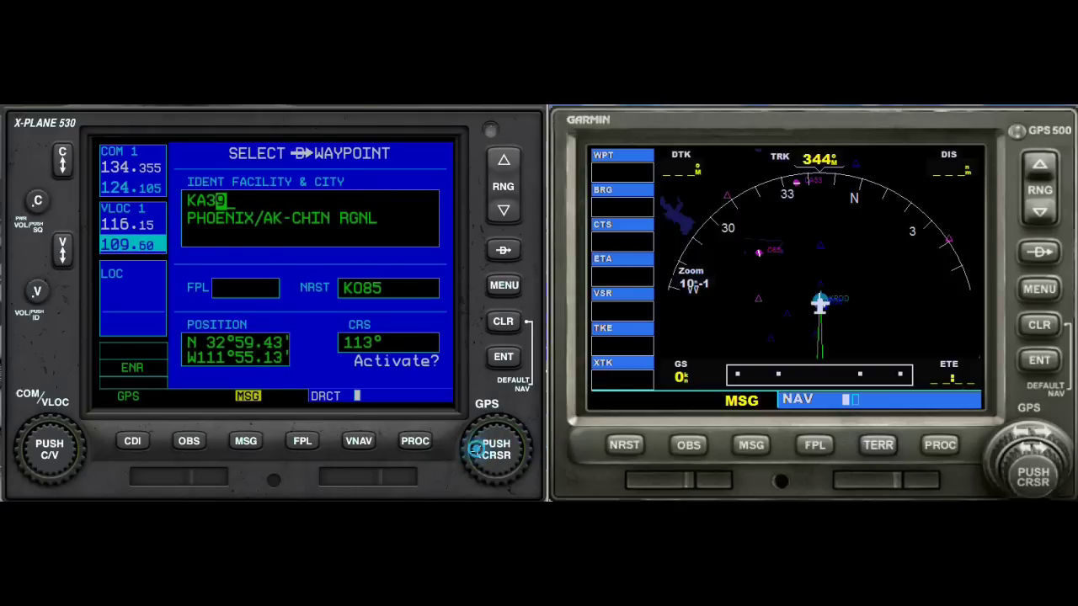
scroll(476, 450, "down", 6)
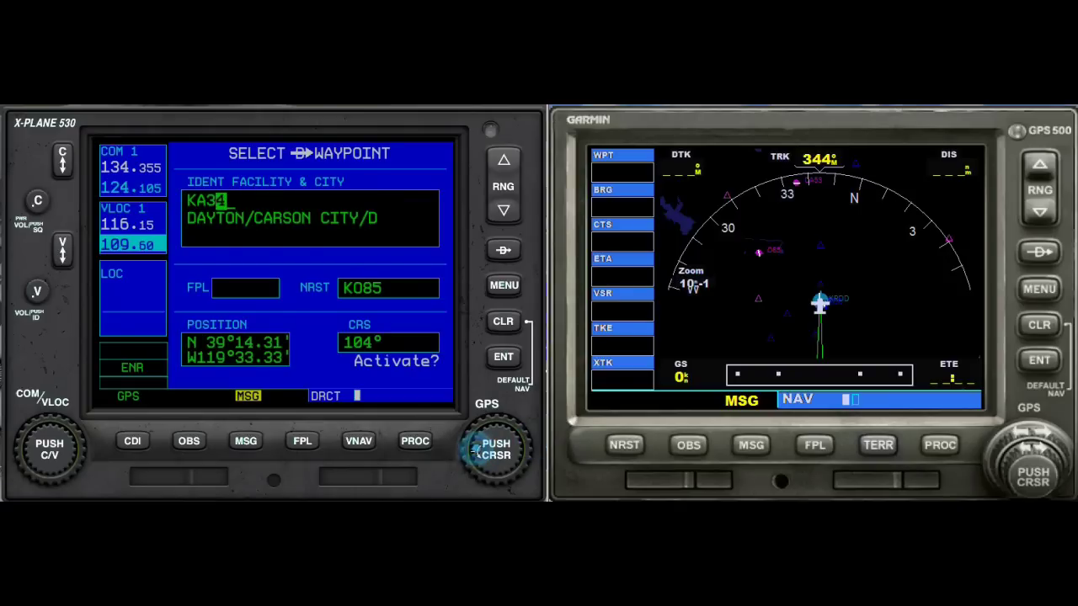
scroll(476, 450, "down", 2)
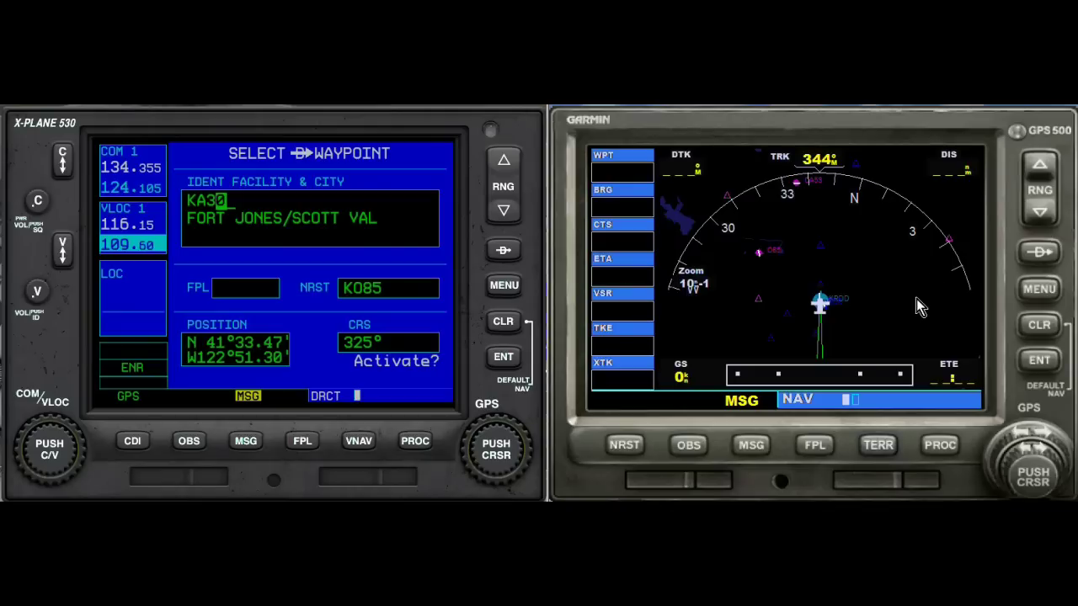
left_click(1038, 253)
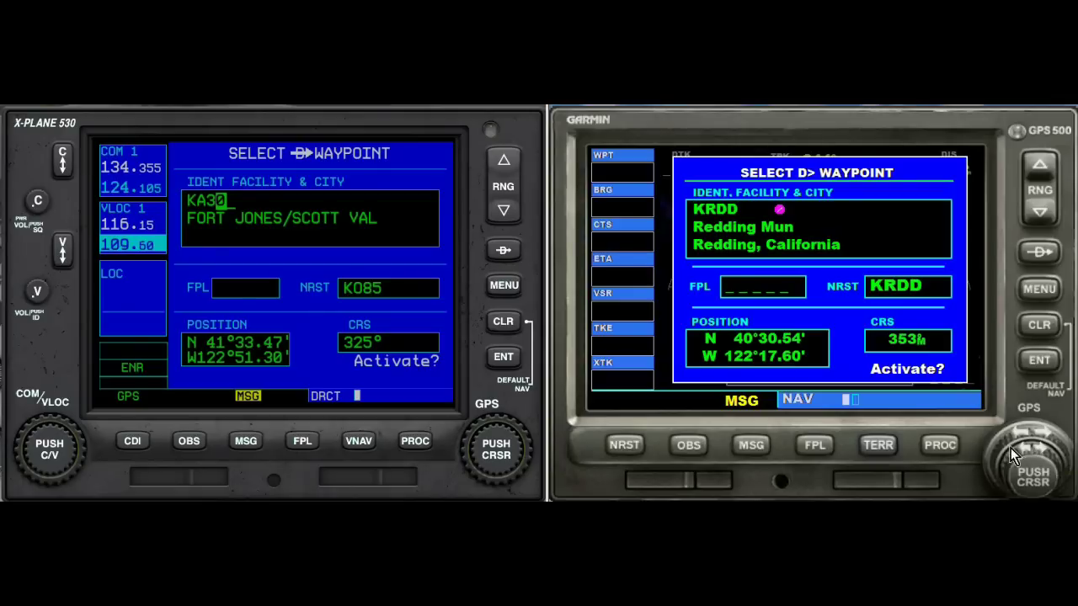
Enter A30, Scott Valley, as the GPS 500's direct-to ident and accept it.
left_click(1042, 455)
scroll(1042, 454, "down", 6)
scroll(1043, 455, "up", 9)
scroll(1043, 455, "down", 7)
scroll(1023, 454, "down", 6)
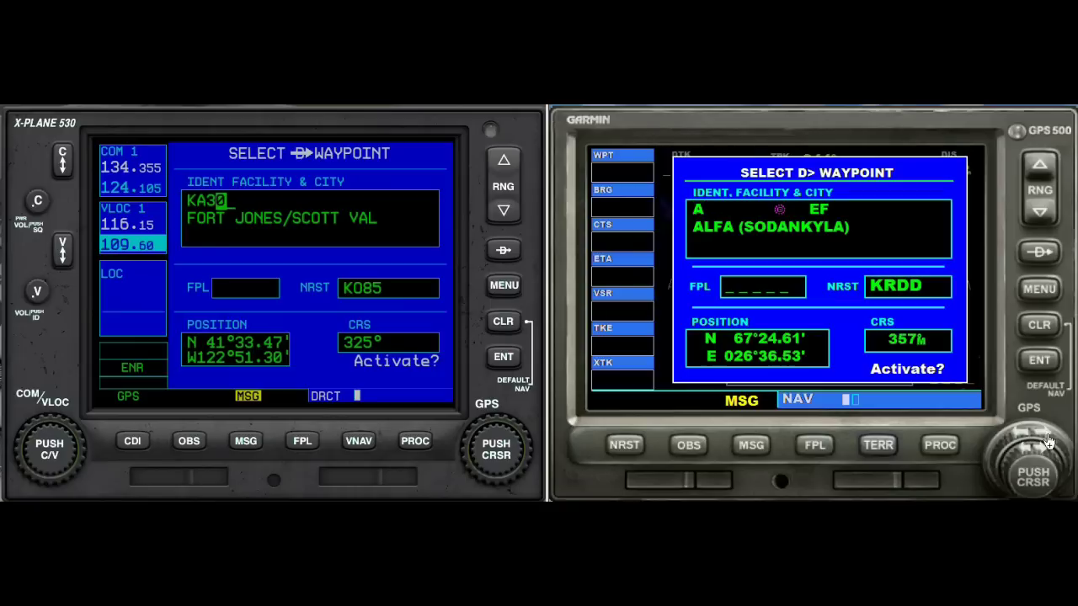
scroll(1042, 452, "up", 1)
scroll(1042, 452, "up", 4)
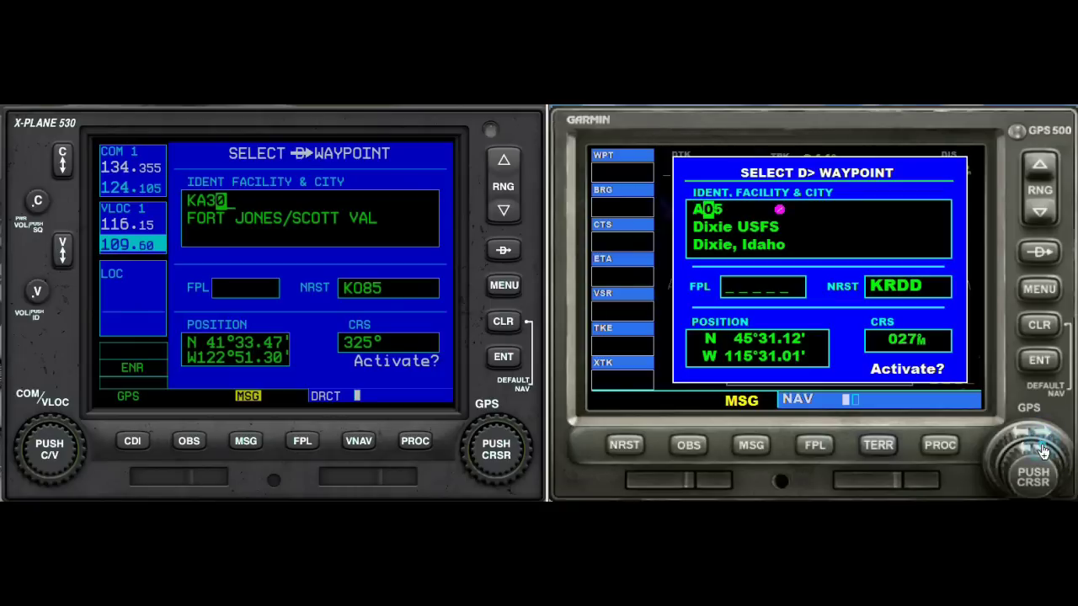
scroll(1042, 452, "down", 10)
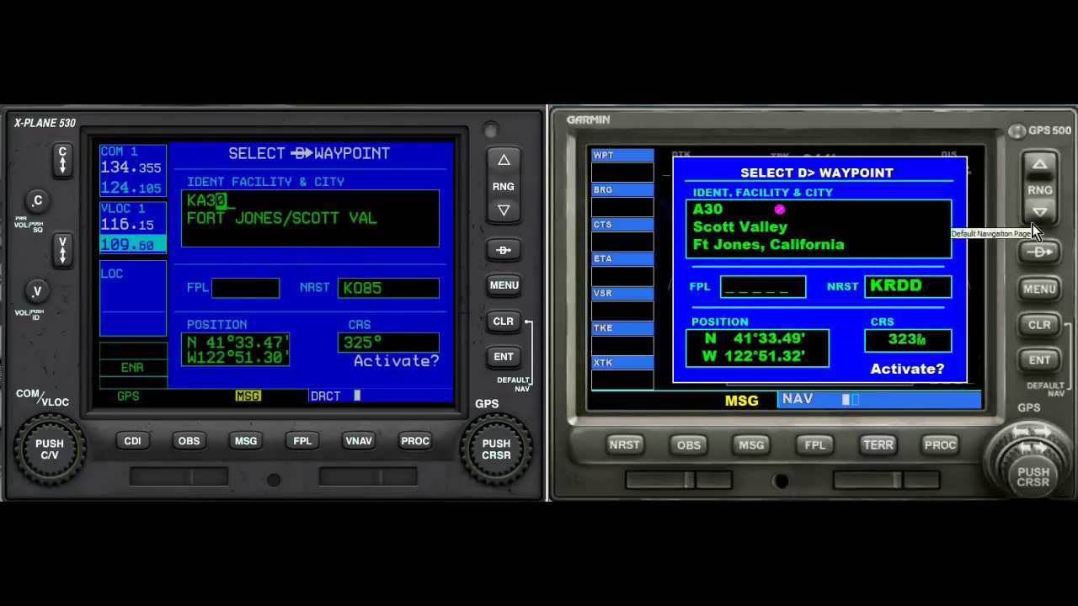
left_click(1042, 361)
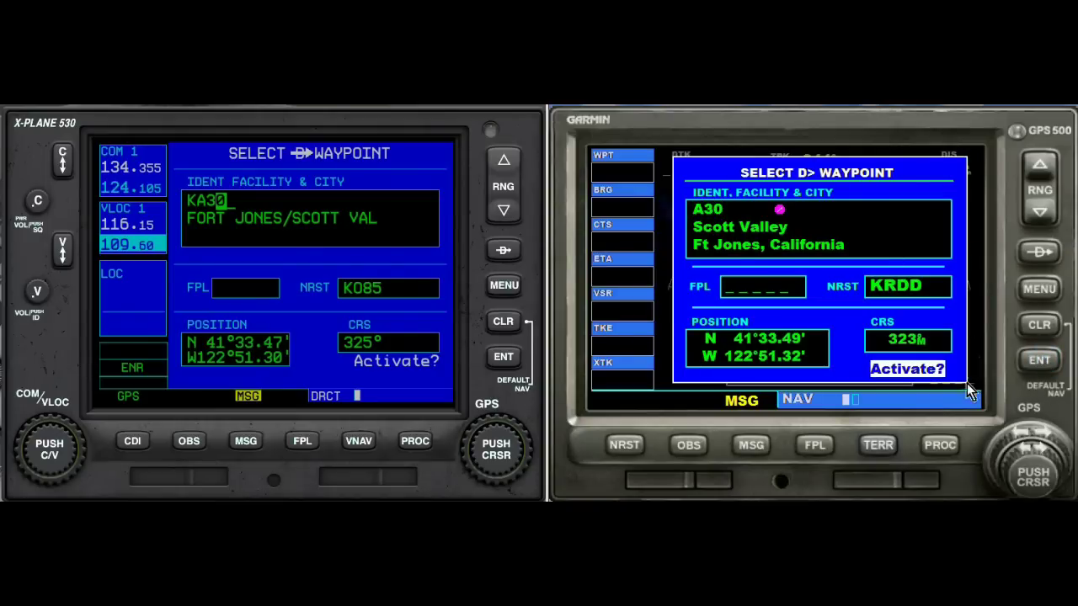
Activate direct-to A30 on the GPS 500, then direct-to KA30 on the 530.
left_click(1039, 359)
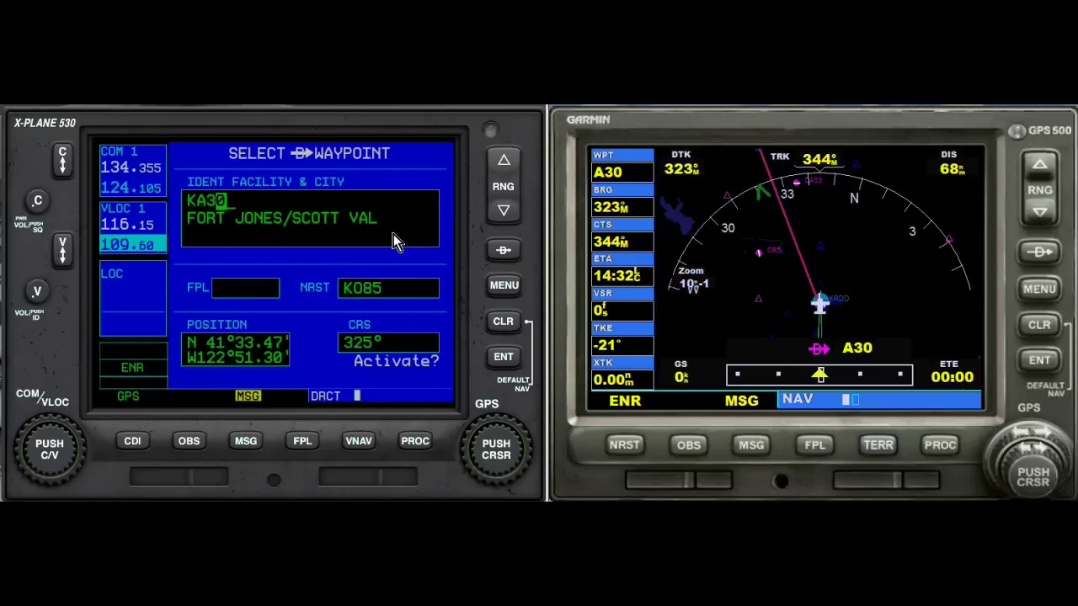
left_click(502, 357)
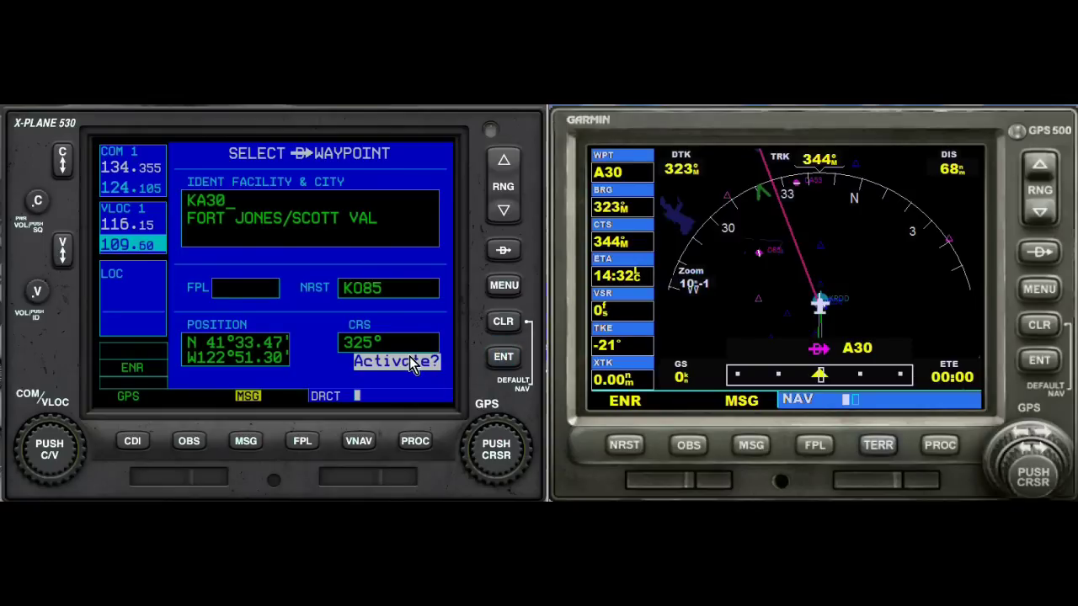
left_click(505, 360)
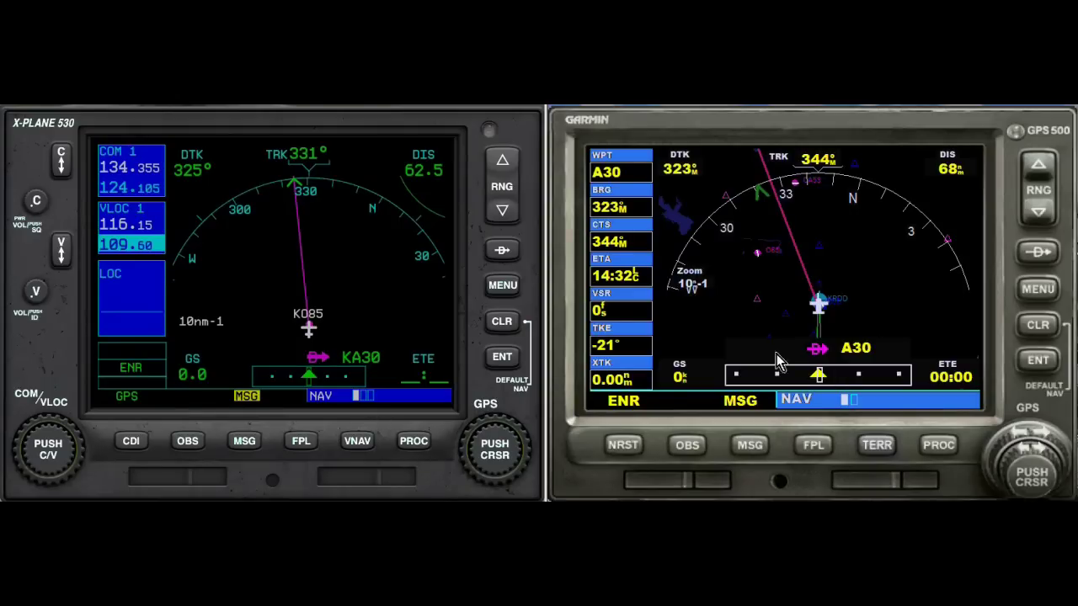
Remove KA30 from the 530's active flight plan and return to its map page.
left_click(301, 442)
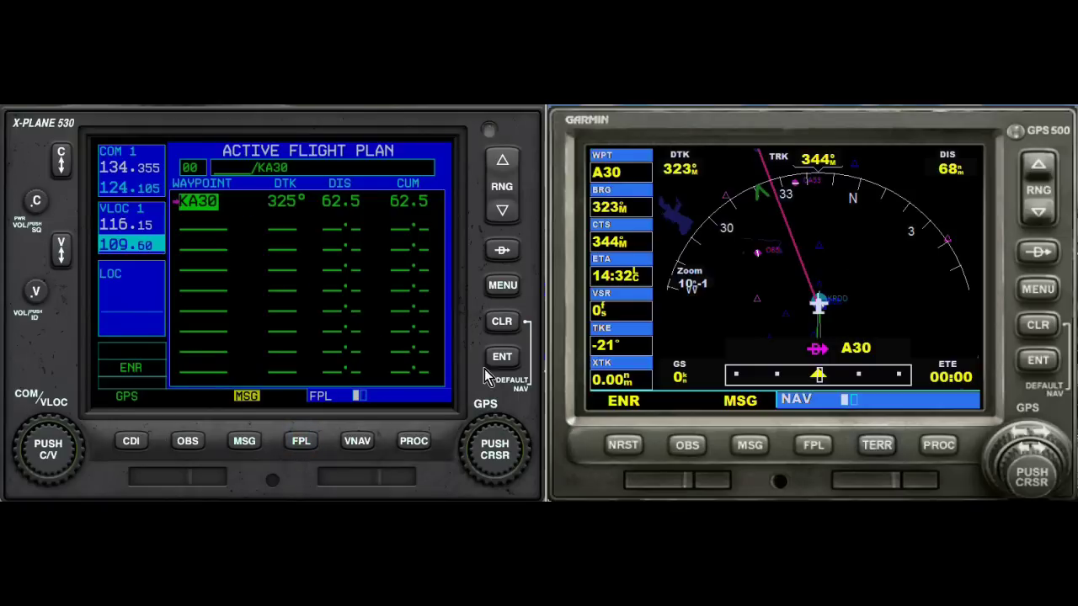
left_click(502, 322)
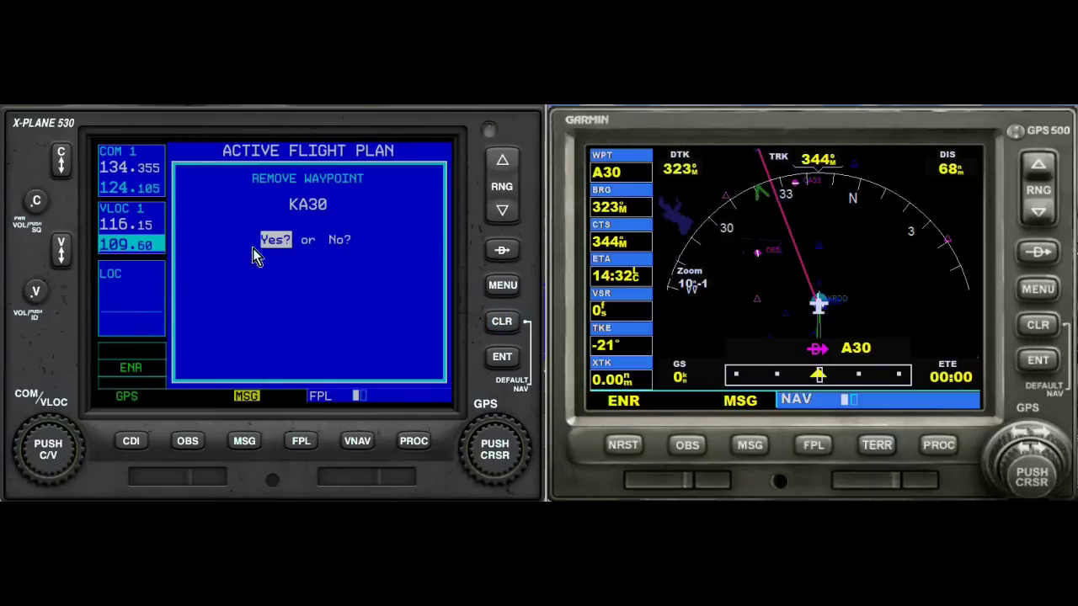
left_click(502, 358)
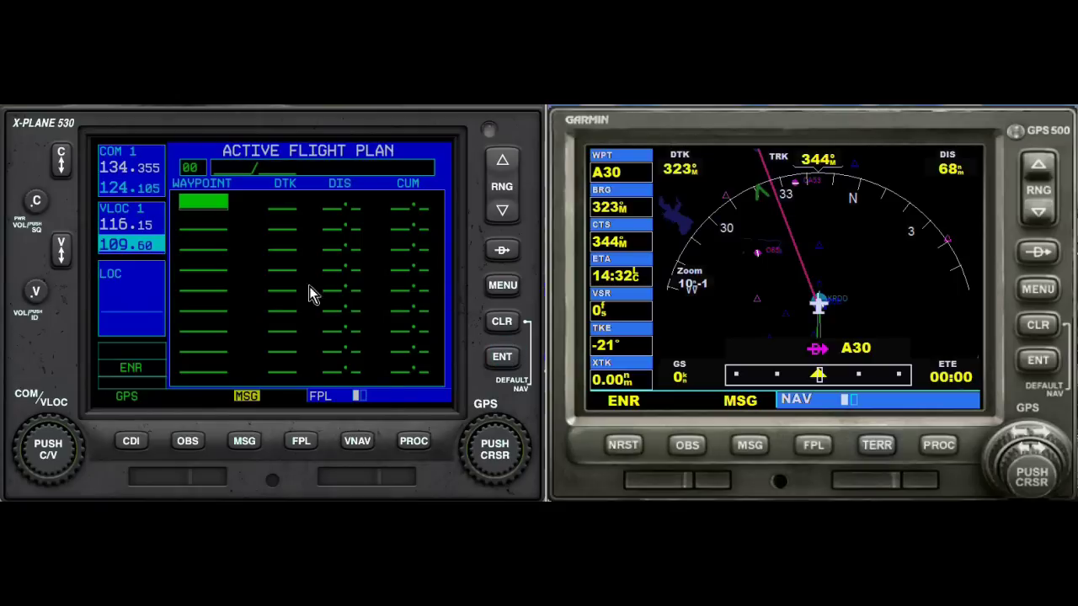
left_click(300, 443)
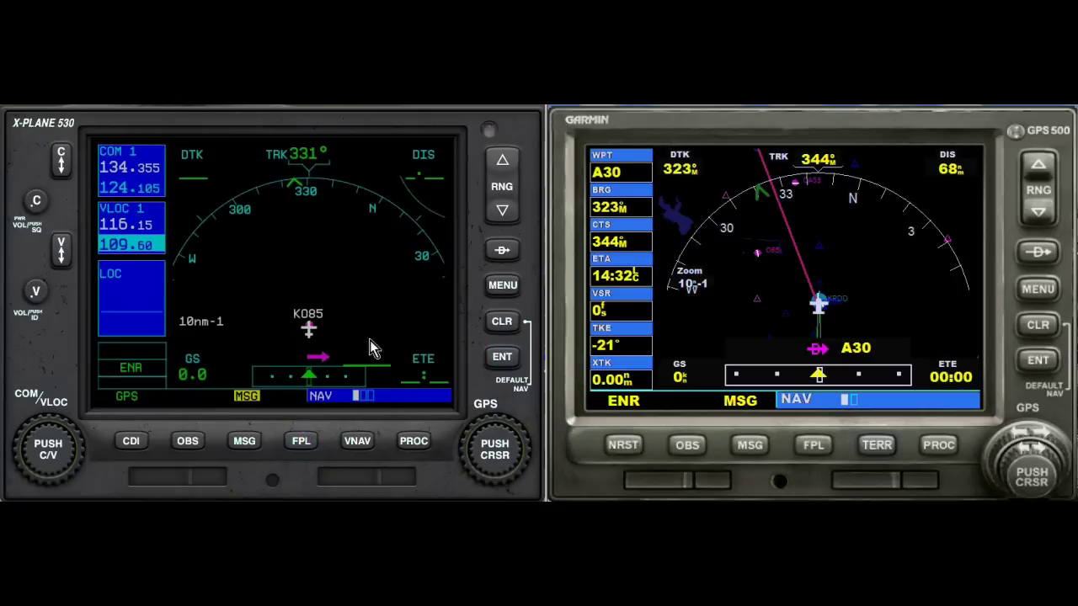
Show the GPS 500's active flight plan listing Direct to A30 at 323°, 68 nm.
left_click(813, 446)
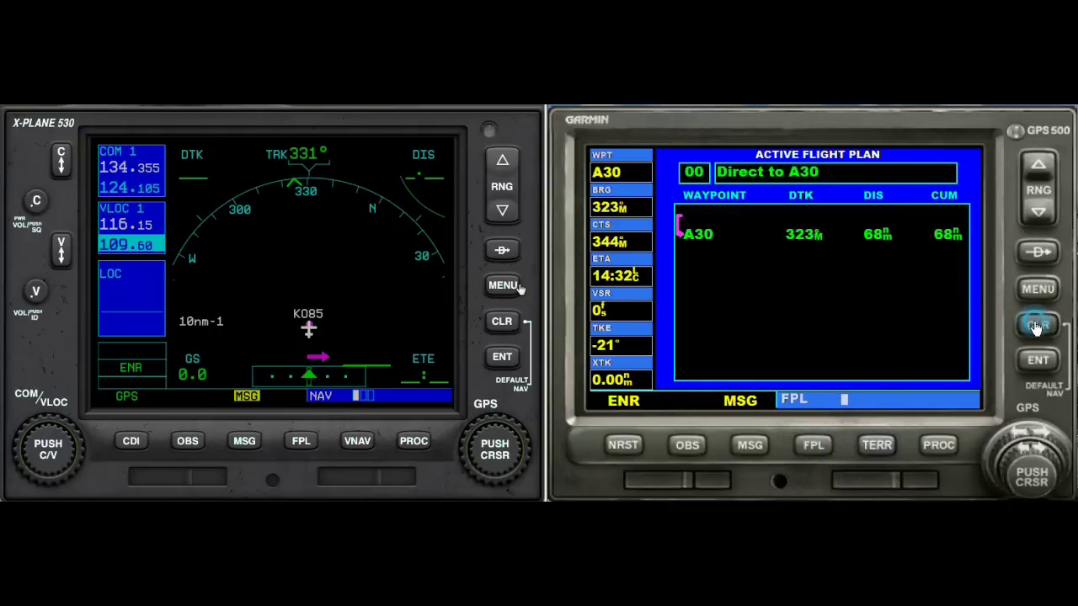
left_click(1043, 252)
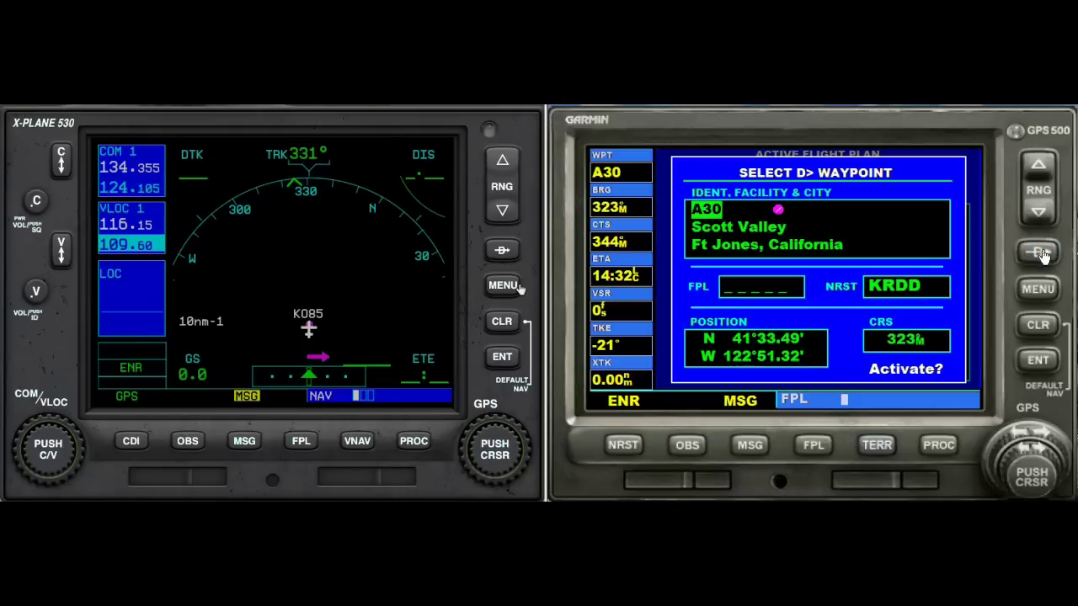
left_click(1043, 327)
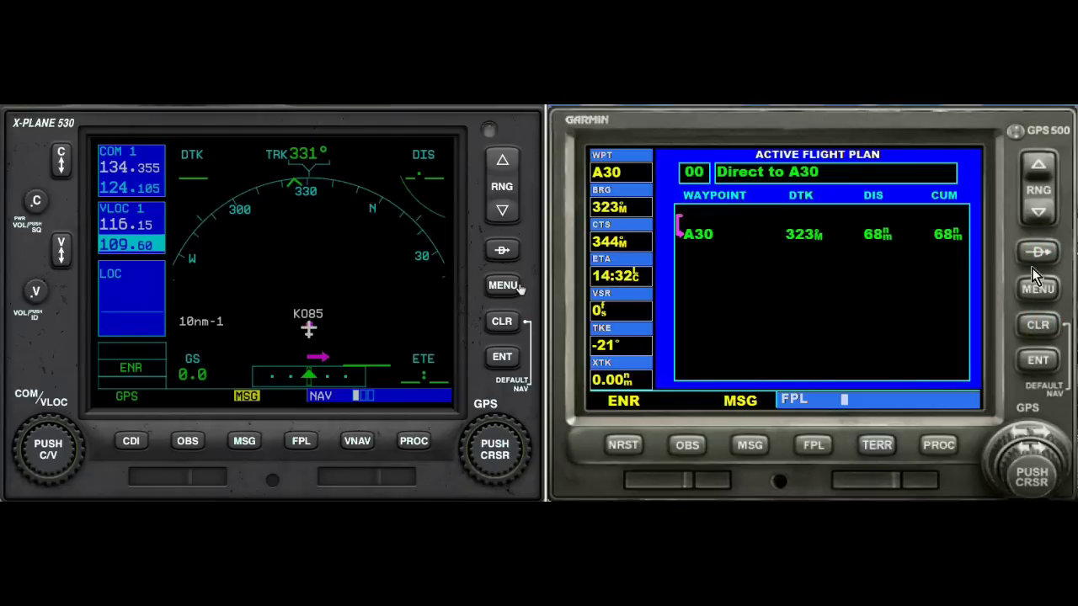
left_click(1038, 255)
left_click(1037, 326)
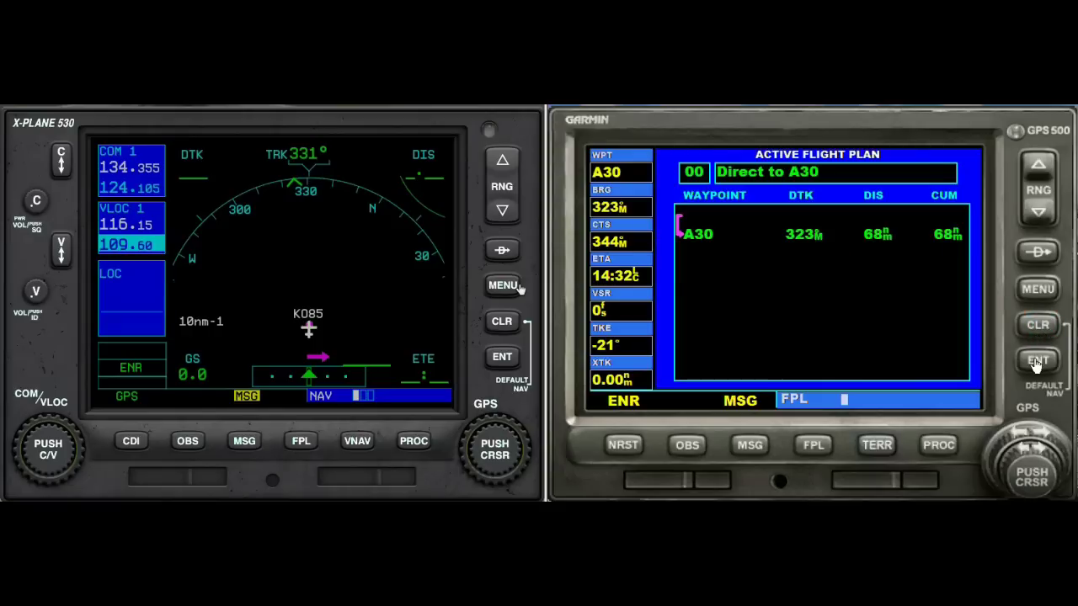